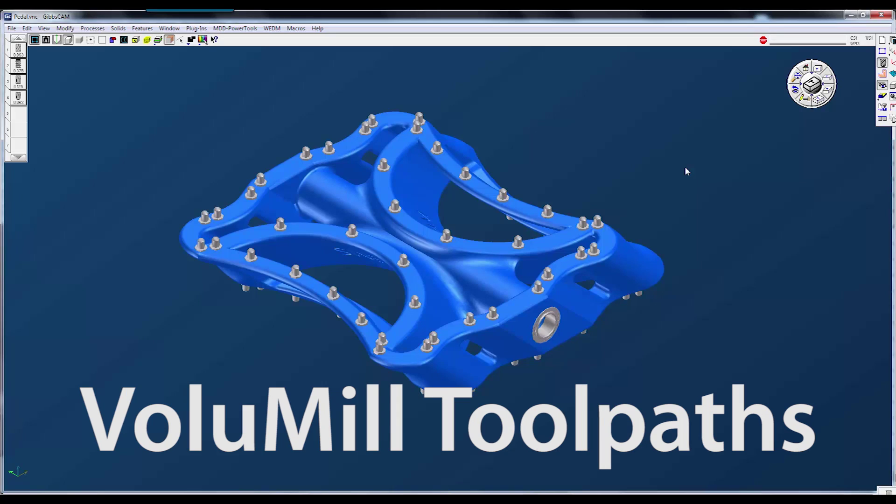
- Display the pedal's machining operations and examine the VoluMill toolpath in the GibbsCAM side pocket face-on
left_click(882, 97)
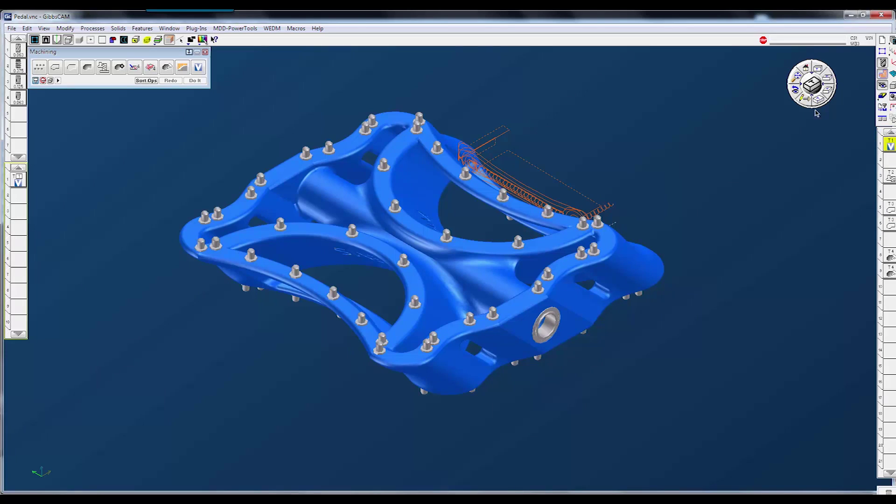
left_click(829, 96)
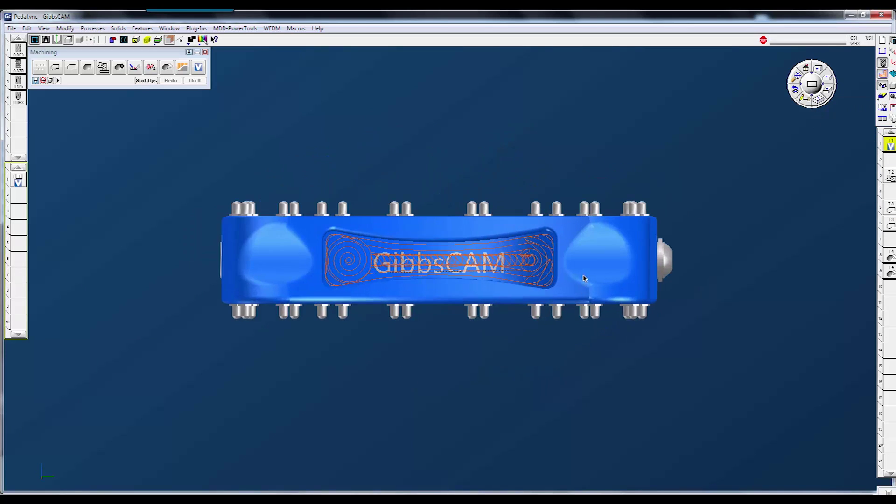
scroll(584, 278, "up", 5)
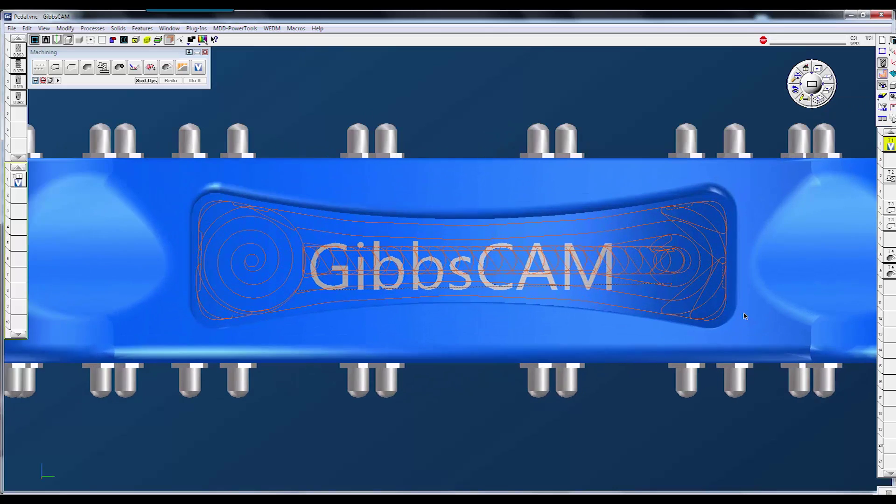
scroll(745, 316, "up", 1)
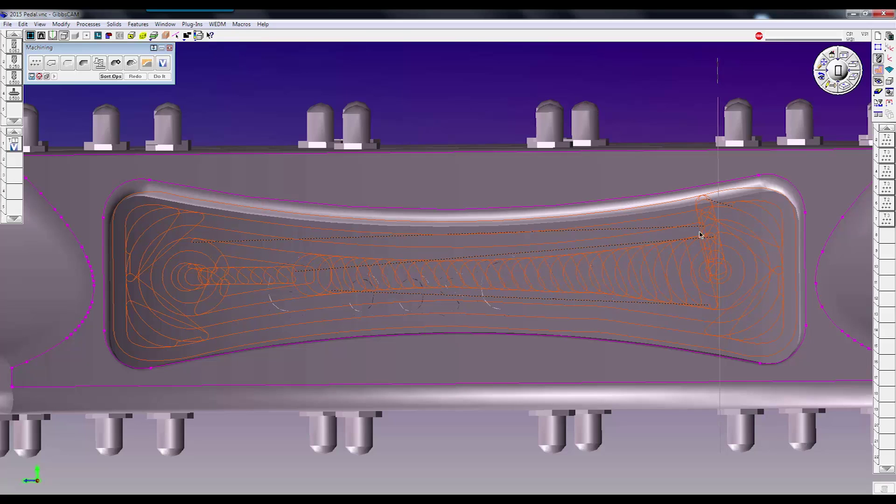
- Switch to the Pedal.vnc part and open the VoluMill process of the side pocket for editing
mouse_move(157, 499)
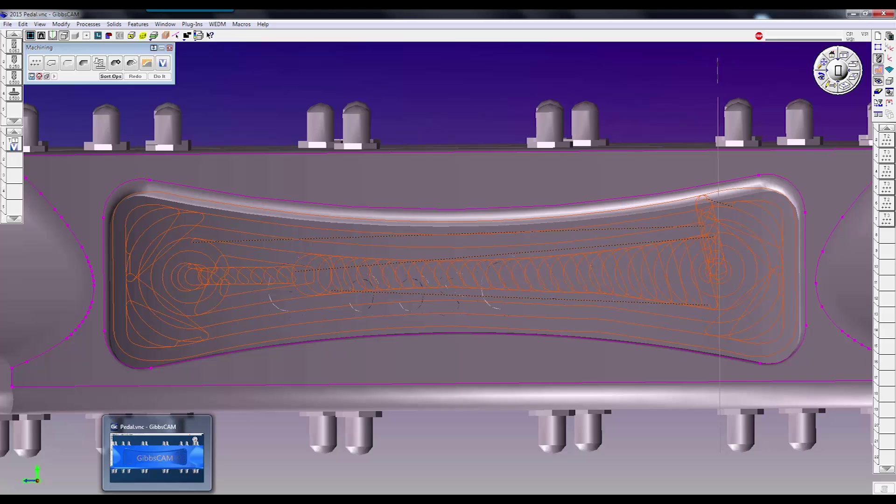
left_click(157, 457)
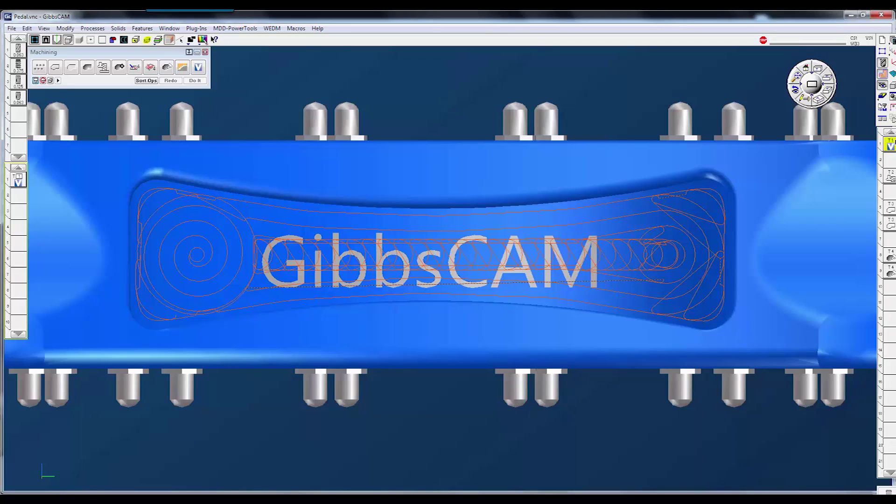
left_click(184, 229)
left_click(15, 185)
double_click(16, 183)
left_click_drag(172, 117, 138, 98)
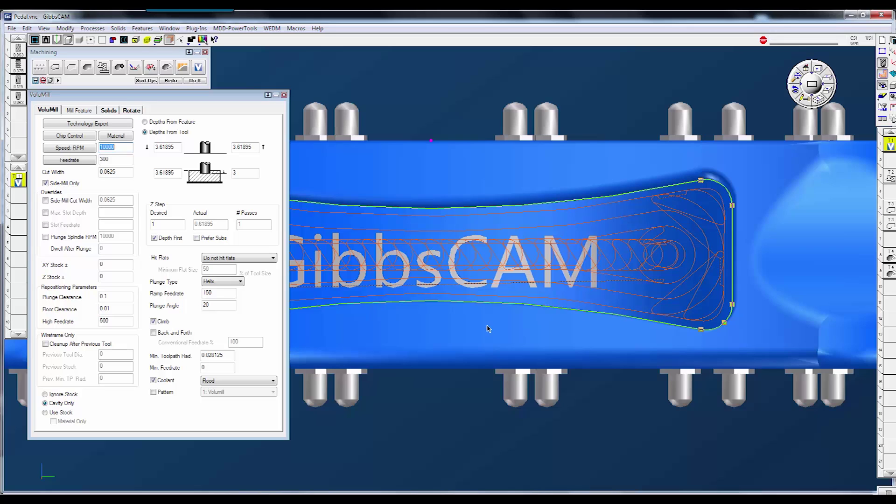
- Enable Back and Forth cutting in the VoluMill process and recalculate the pocket toolpath
left_click(153, 332)
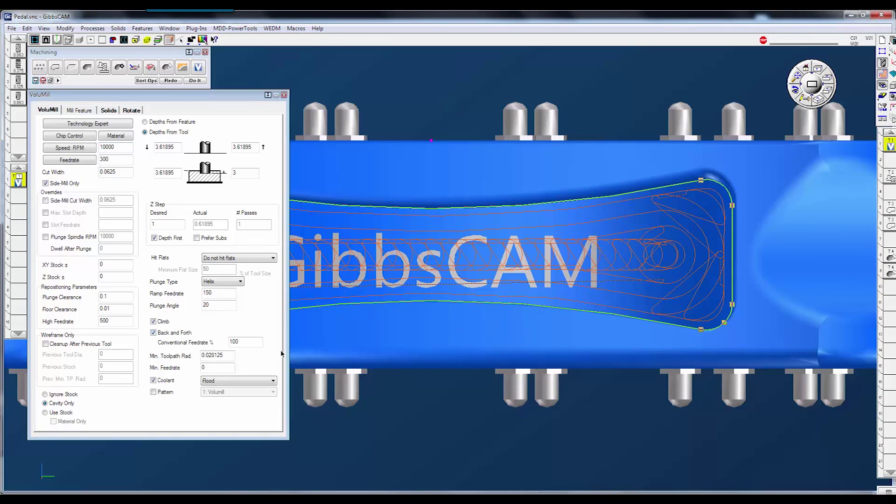
left_click(170, 81)
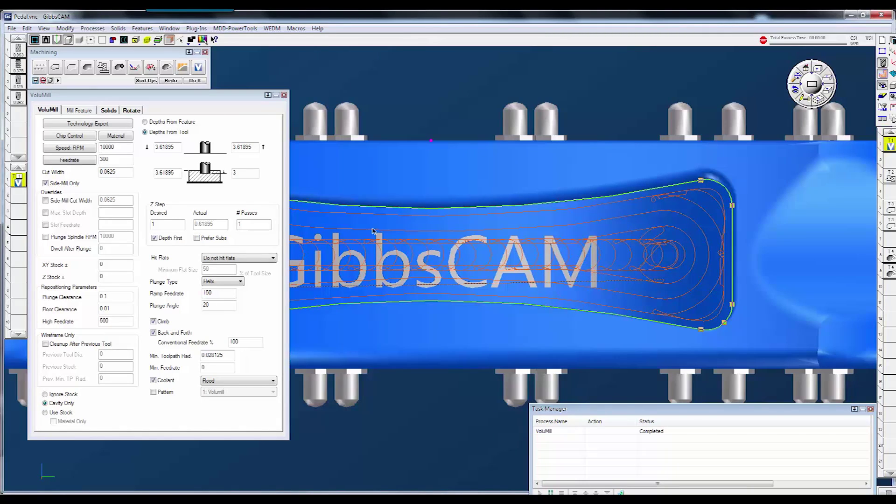
mouse_move(216, 98)
left_mouse_down()
mouse_move(290, 295)
mouse_move(291, 344)
mouse_move(222, 101)
left_mouse_up()
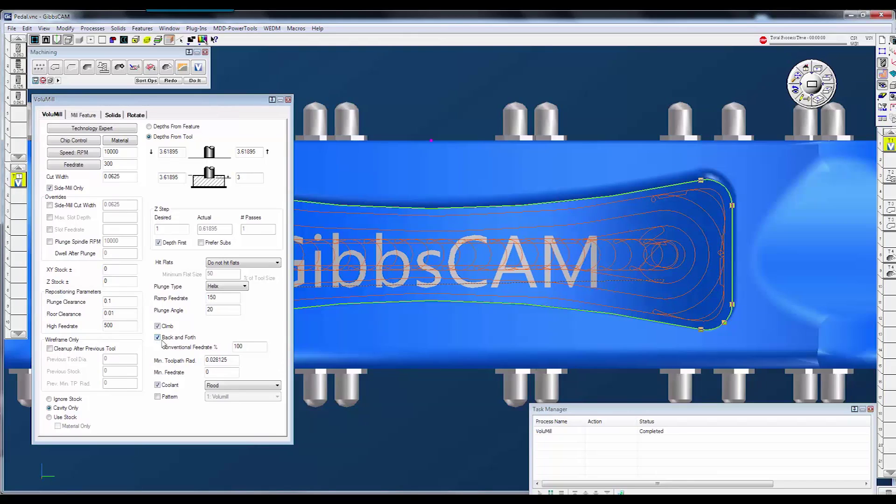
- In the VoluMill Technology Expert, set Max Spindle RPM to 10000, workpiece holding to Rigid and cutting aggressiveness to Aggressive
left_click(91, 129)
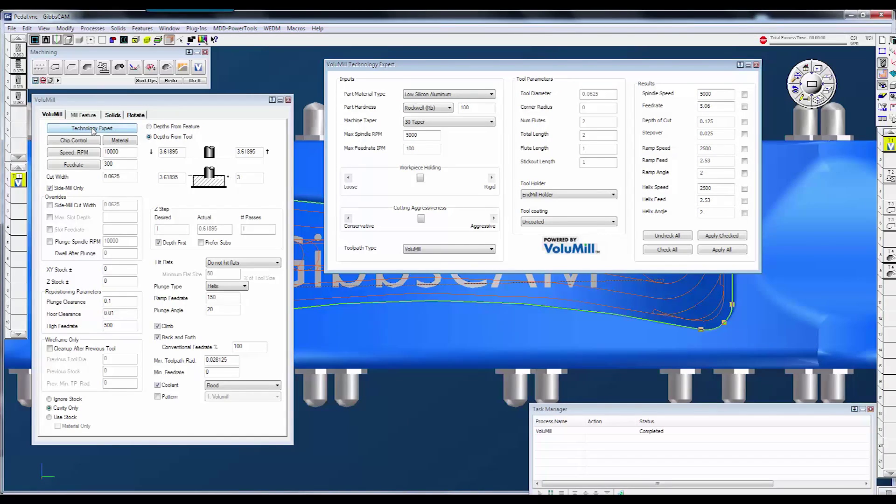
left_click_drag(491, 66, 482, 75)
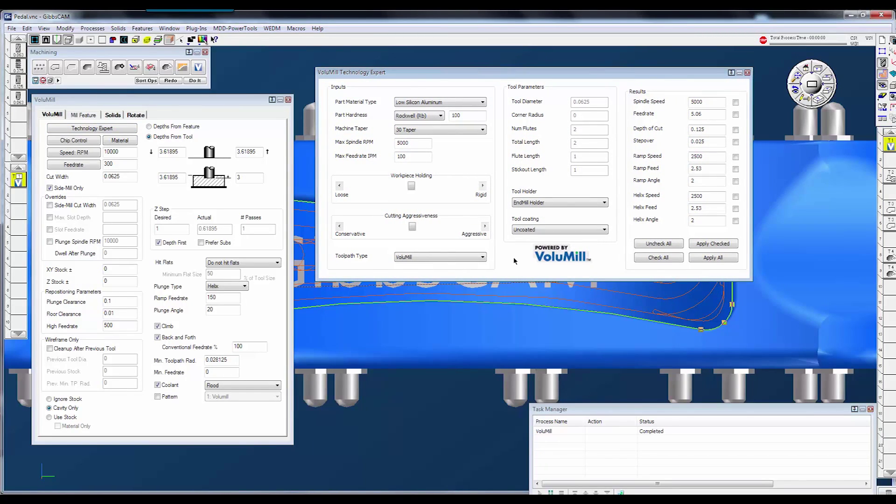
double_click(422, 145)
type("10000")
left_click_drag(406, 185, 475, 186)
left_click_drag(412, 228, 485, 233)
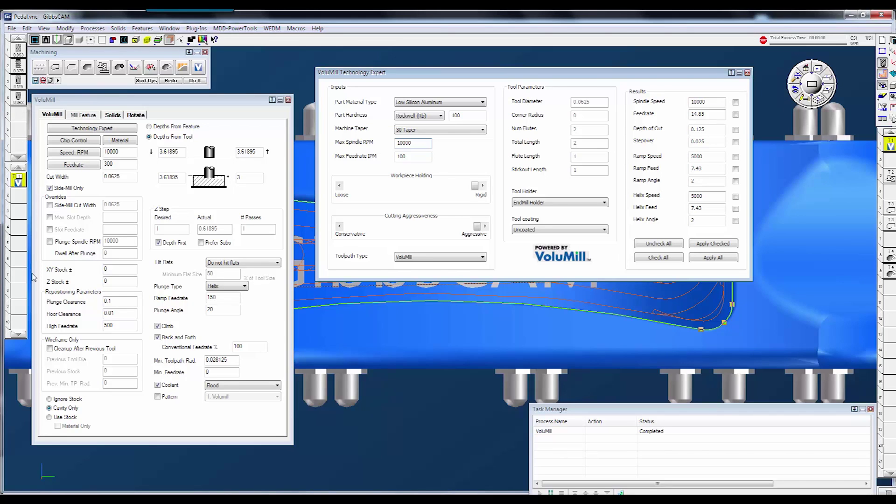
- Create milling tool 5 as a 0.5 inch rough endmill and assign it to the VoluMill process
double_click(17, 115)
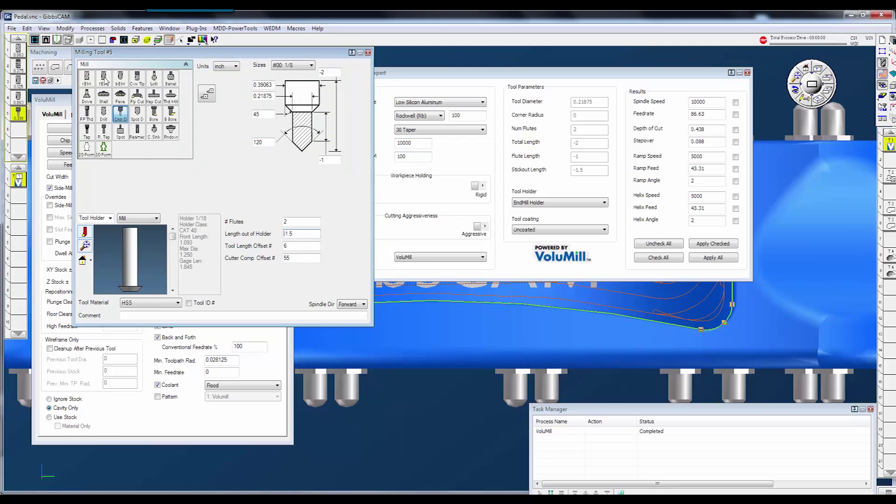
left_click(87, 77)
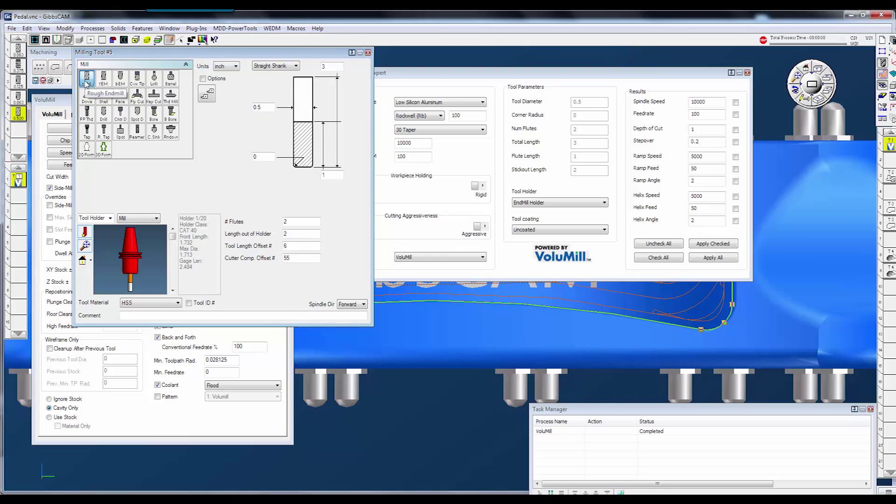
left_click(368, 52)
left_click_drag(18, 115, 19, 180)
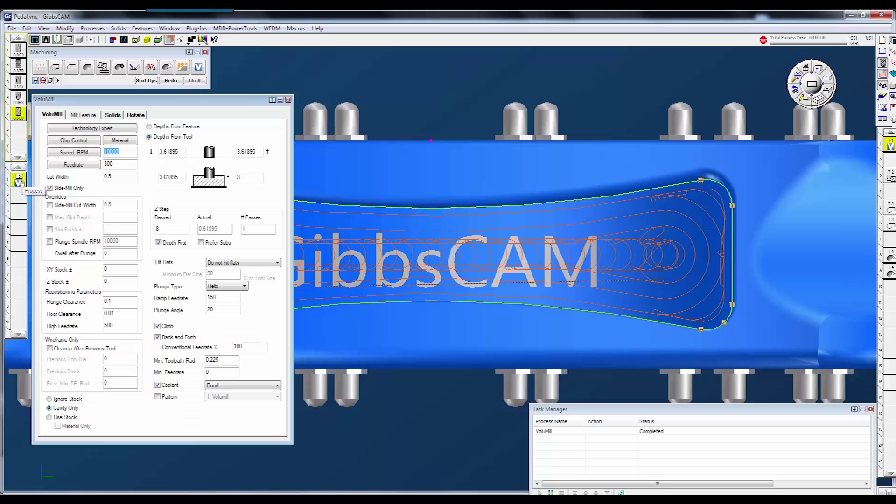
- Set the Technology Expert's Max Feedrate IPM to 500 and apply all its calculated results to the VoluMill process
left_click(73, 130)
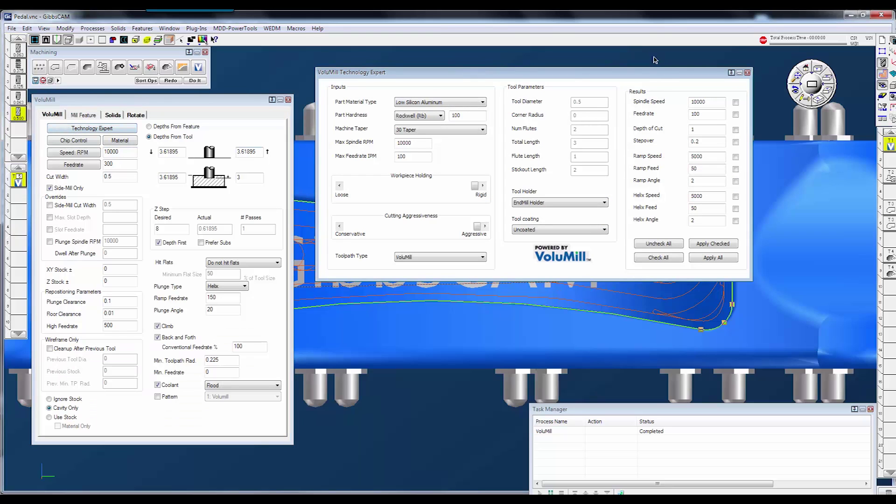
left_click(418, 158)
double_click(420, 159)
type("500")
left_click(737, 115)
left_click(710, 244)
left_click(718, 259)
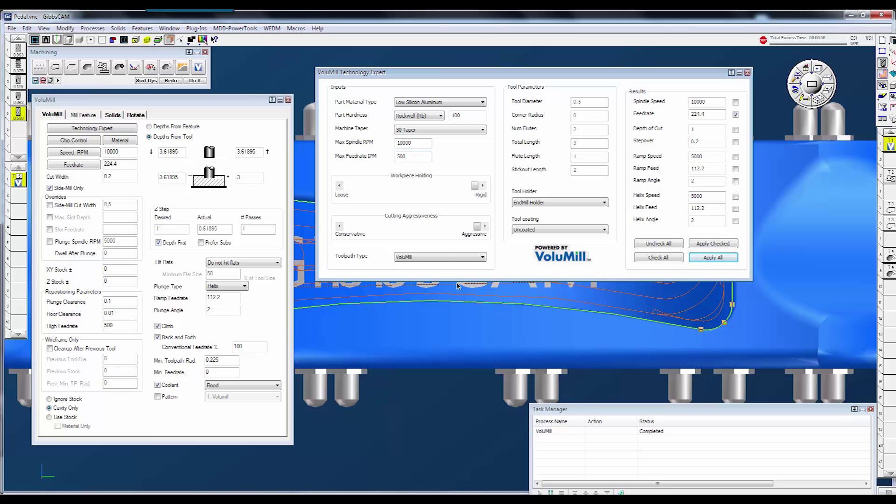
- Open the toolpath type choices in the Technology Expert
left_click(444, 257)
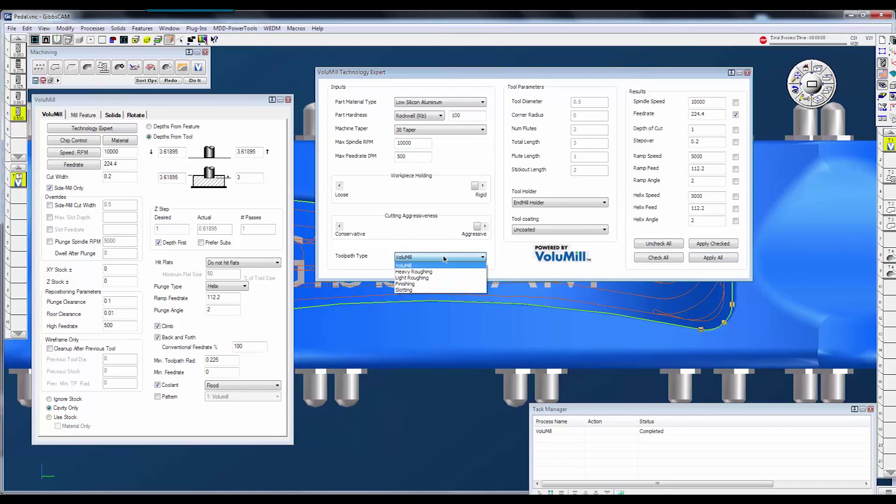